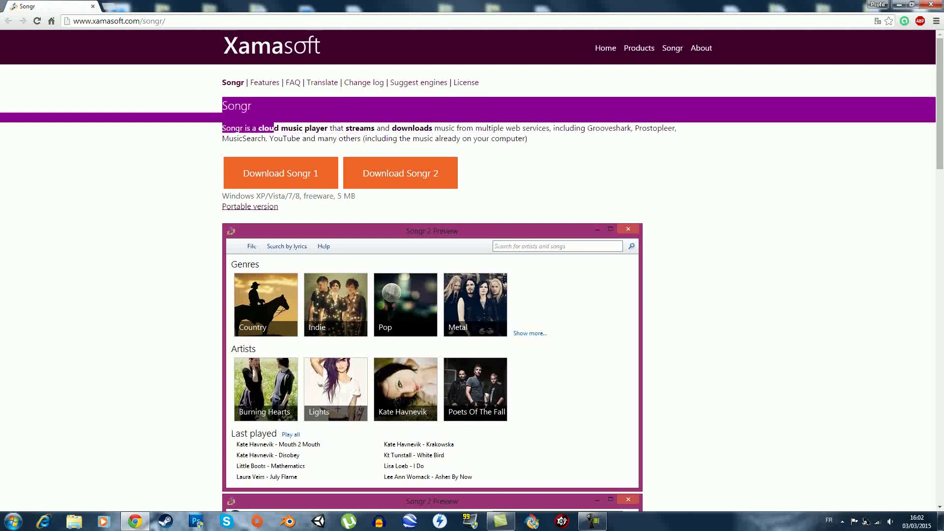
Restore the maximized browser window and snap it to the left half of the desktop
{"action": "left_click", "coordinate": [912, 4]}
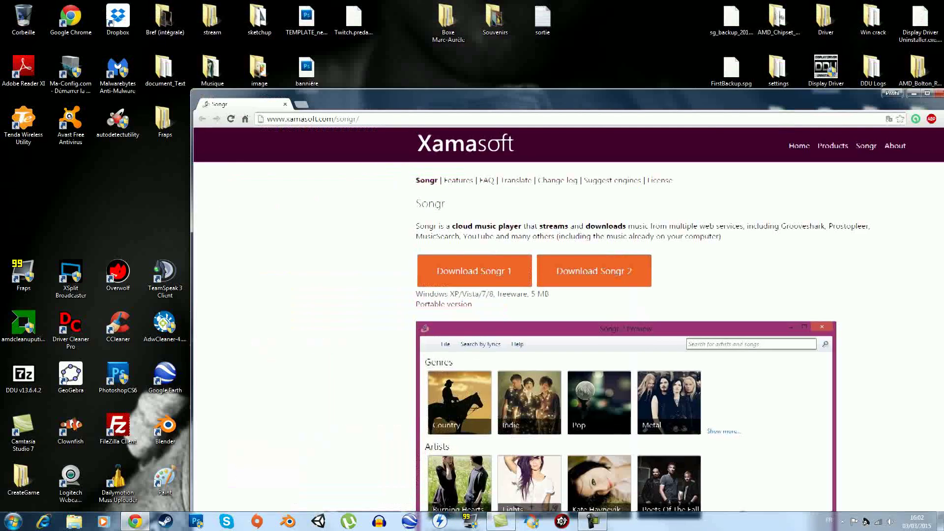
{"action": "left_click_drag", "start_coordinate": [728, 101], "coordinate": [175, 243]}
{"action": "left_click_drag", "start_coordinate": [247, 239], "coordinate": [1, 238]}
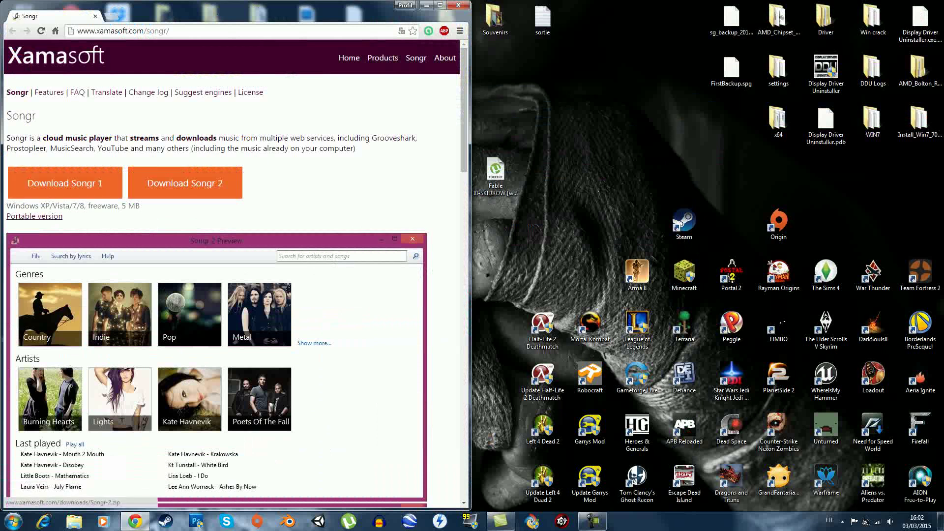
Look over the Songr page and the site's product list, and bookmark the page
{"action": "scroll", "coordinate": [216, 275], "scroll_direction": "down", "scroll_amount": 14}
{"action": "scroll", "coordinate": [236, 276], "scroll_direction": "down", "scroll_amount": 10}
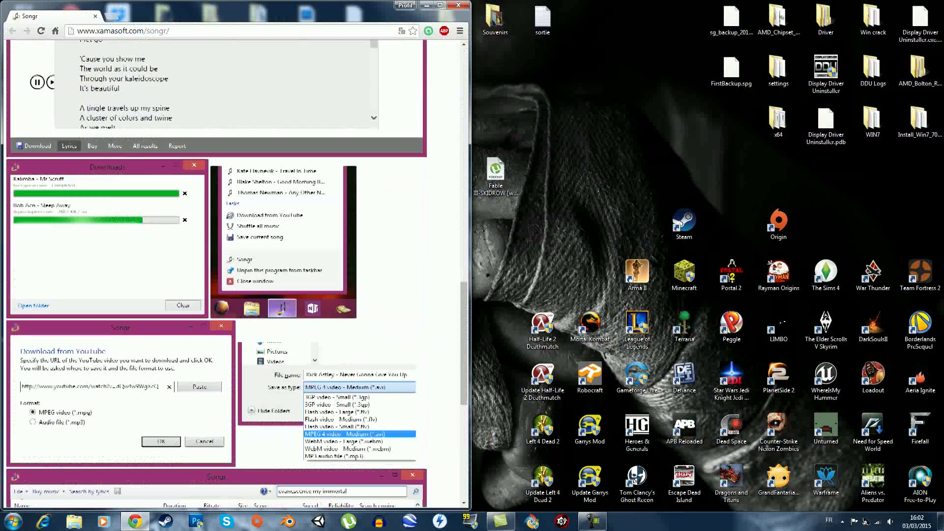
{"action": "scroll", "coordinate": [236, 276], "scroll_direction": "up", "scroll_amount": 20}
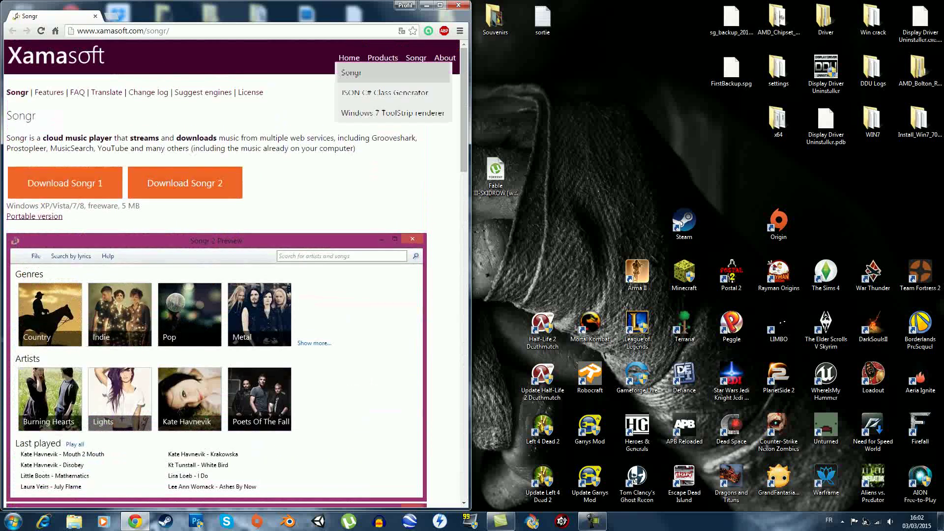
{"action": "left_click", "coordinate": [383, 57]}
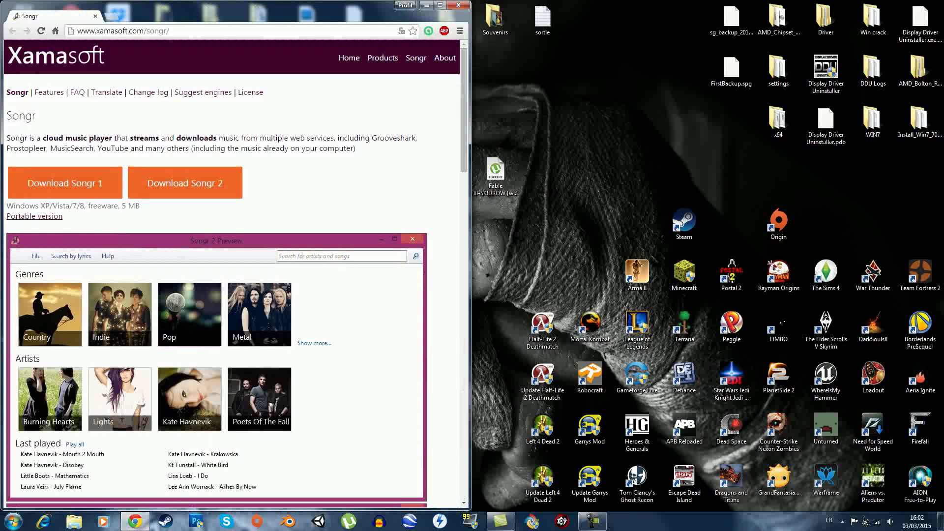
{"action": "key", "text": "ctrl+d"}
{"action": "key", "text": "ctrl+a"}
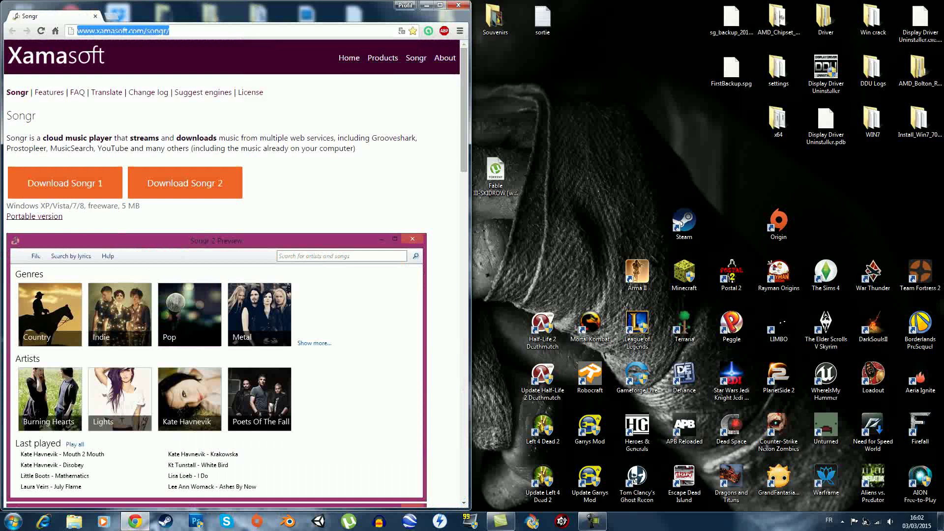
{"action": "left_click", "coordinate": [169, 31]}
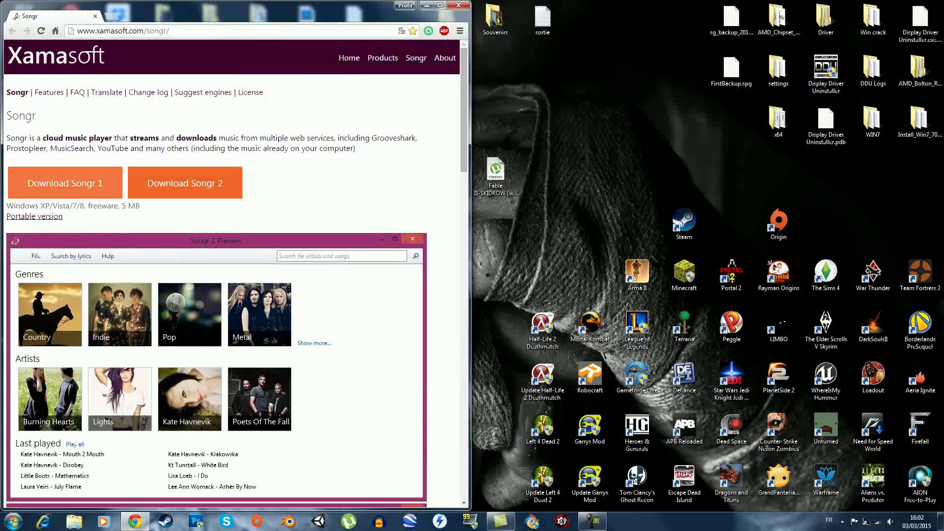
Download Songr 1 from the Songr page, returning to the page to request the file again after reloading the expired link
{"action": "scroll", "coordinate": [65, 183], "scroll_direction": "down", "scroll_amount": 1}
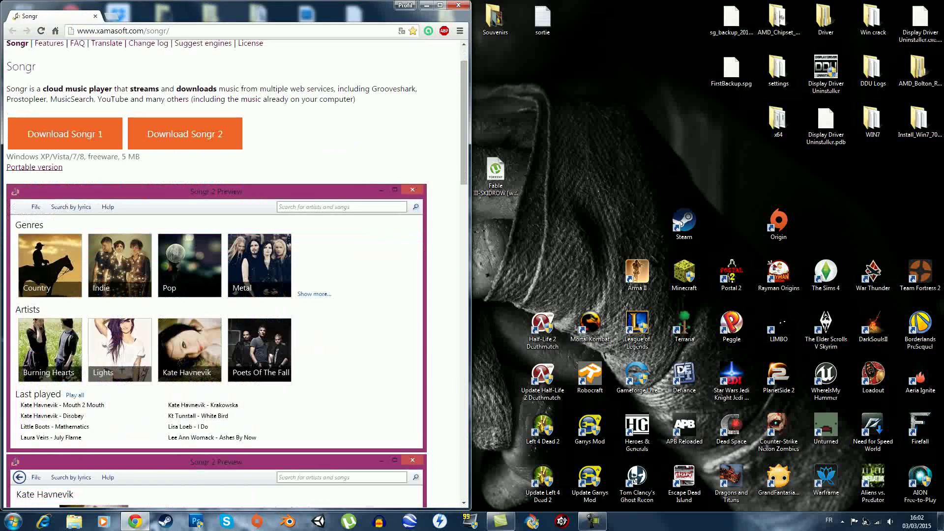
{"action": "scroll", "coordinate": [217, 276], "scroll_direction": "down", "scroll_amount": 20}
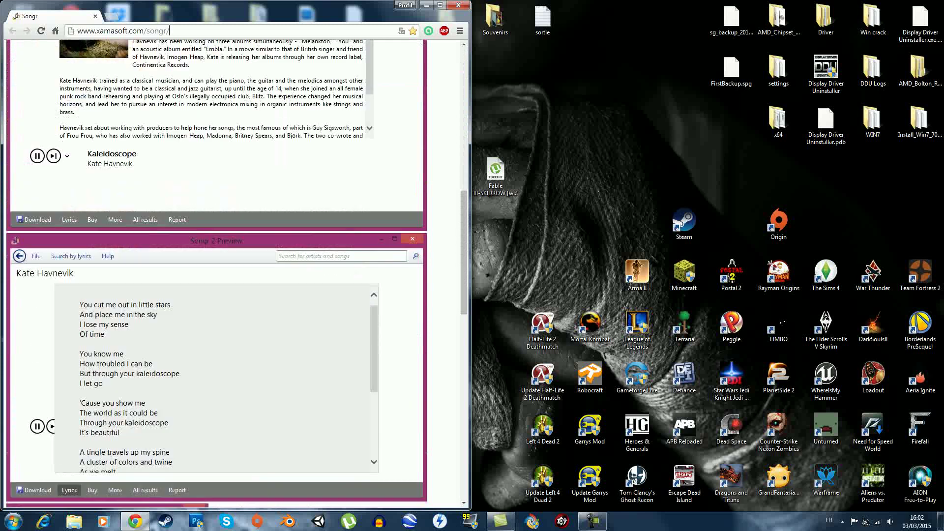
{"action": "scroll", "coordinate": [216, 275], "scroll_direction": "down", "scroll_amount": 3}
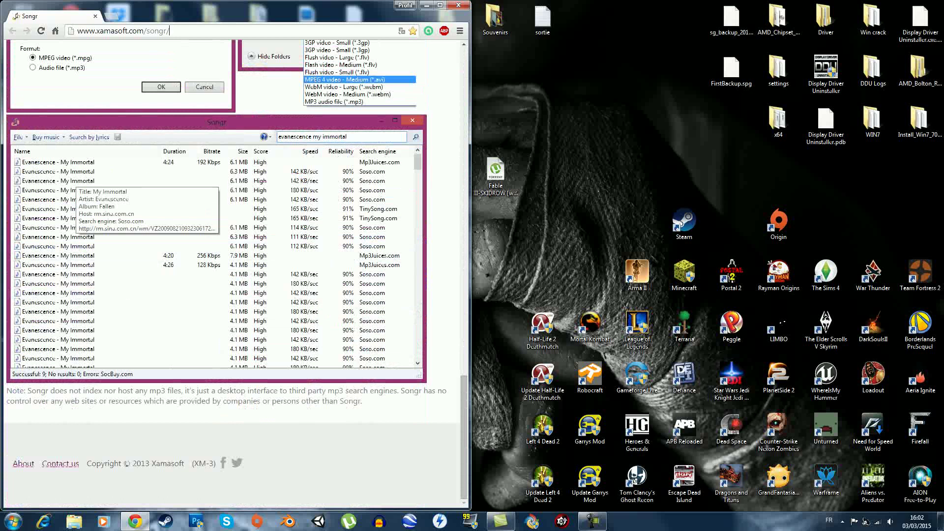
{"action": "scroll", "coordinate": [216, 276], "scroll_direction": "up", "scroll_amount": 15}
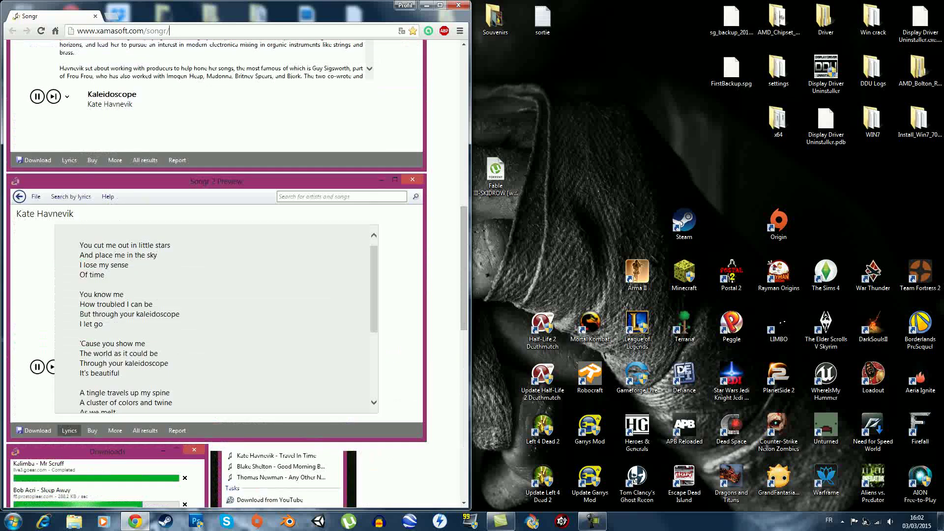
{"action": "scroll", "coordinate": [216, 275], "scroll_direction": "up", "scroll_amount": 8}
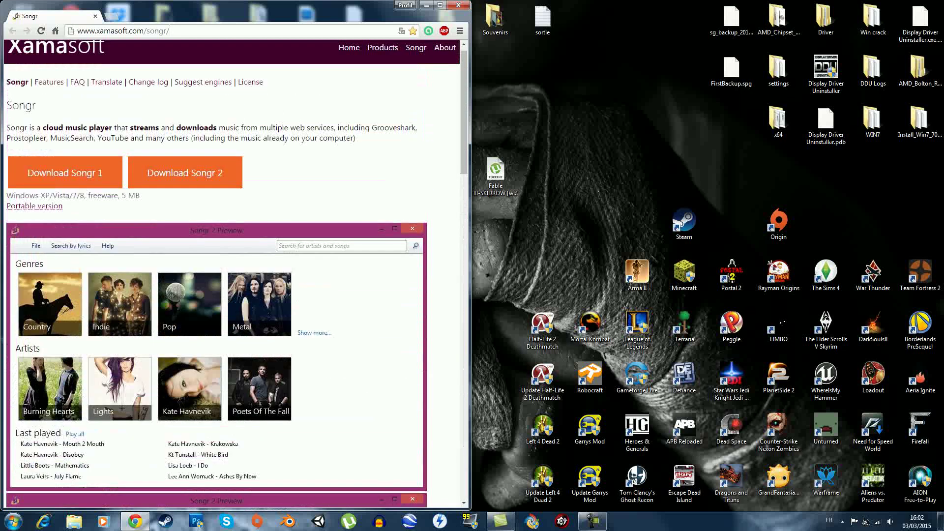
{"action": "scroll", "coordinate": [216, 275], "scroll_direction": "up", "scroll_amount": 1}
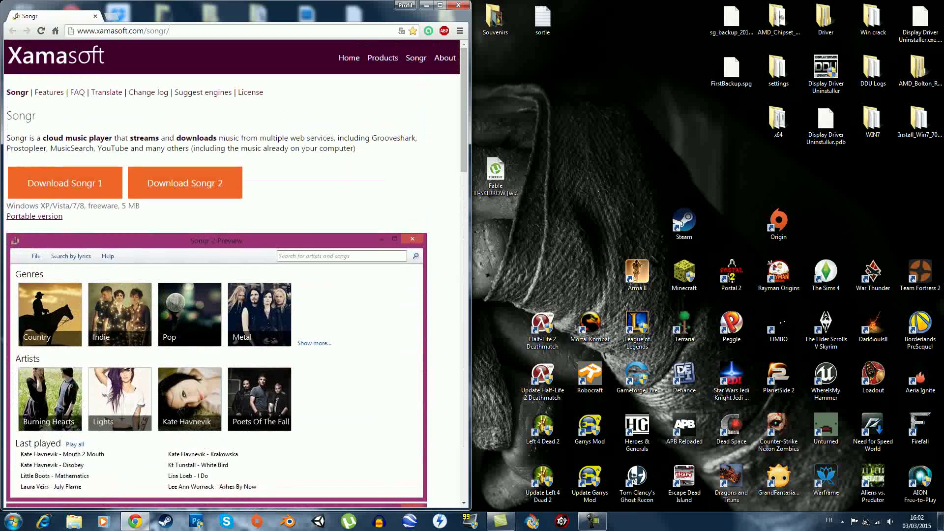
{"action": "left_click", "coordinate": [64, 183]}
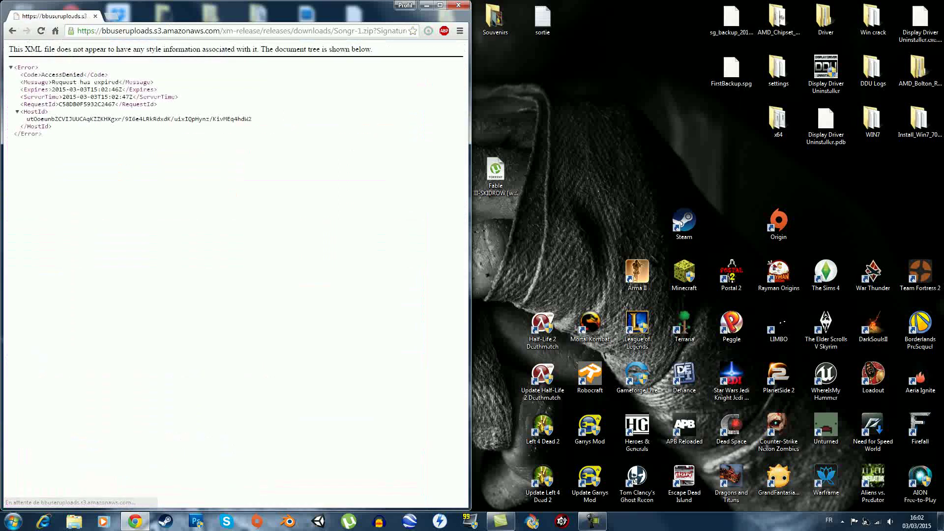
{"action": "key", "text": "F5"}
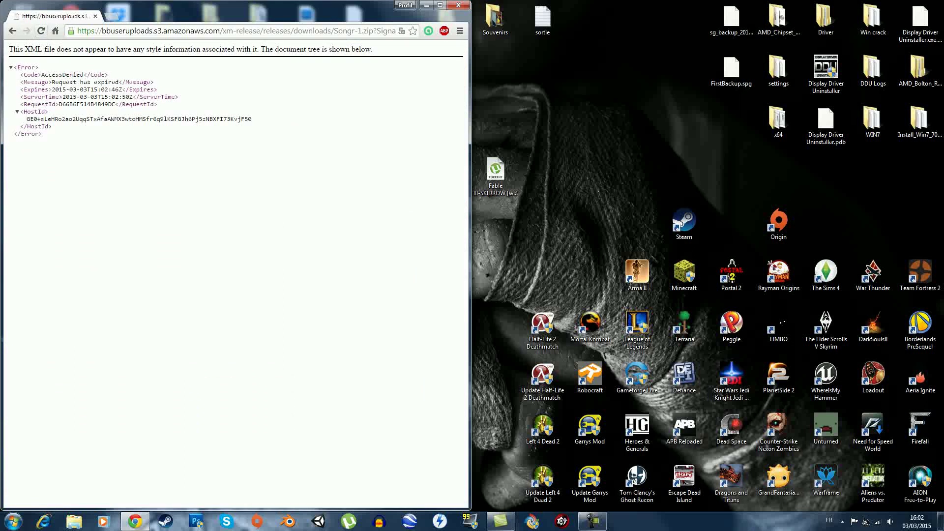
{"action": "key", "text": "alt+Left"}
{"action": "left_click", "coordinate": [65, 182]}
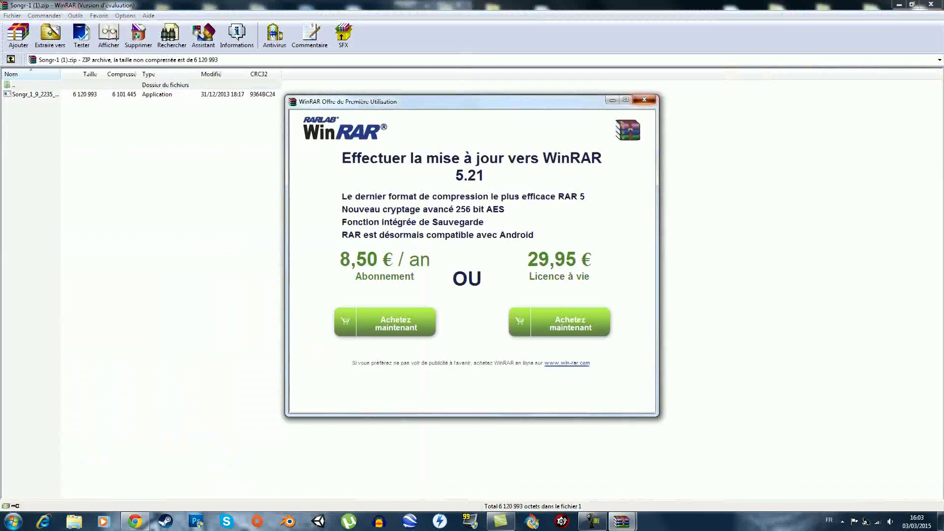
Dismiss the WinRAR purchase offer and extract Songr_1_9_2235_Setup.exe from the Songr-1 (1).zip archive to the desktop
{"action": "left_click", "coordinate": [644, 100]}
{"action": "left_click", "coordinate": [913, 5]}
{"action": "left_click_drag", "start_coordinate": [678, 131], "coordinate": [314, 99]}
{"action": "left_click", "coordinate": [118, 190]}
{"action": "left_click_drag", "start_coordinate": [100, 191], "coordinate": [636, 126]}
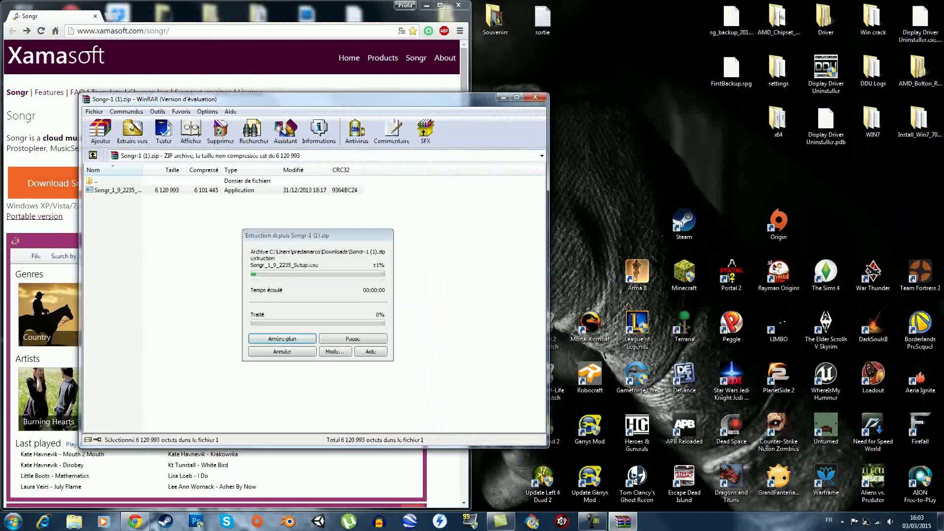
{"action": "left_click", "coordinate": [535, 97]}
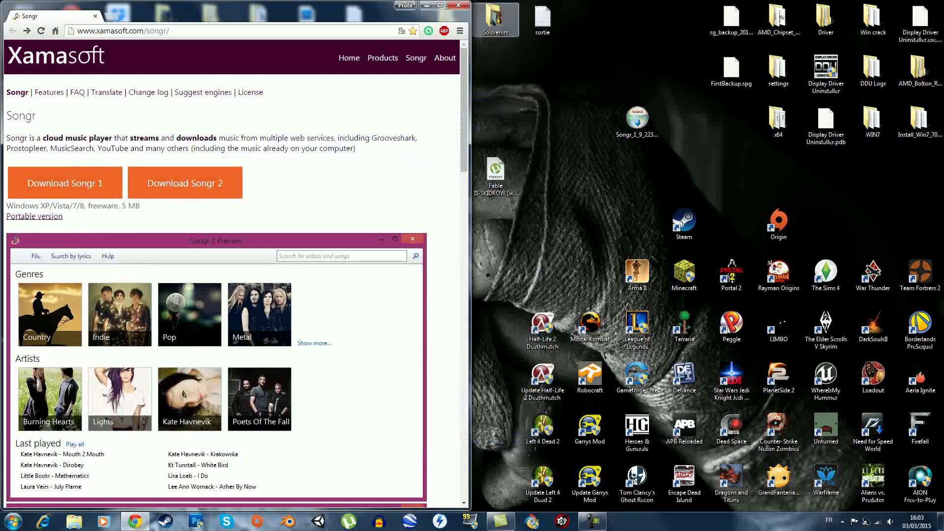
Close the browser and run Songr_1_9_2235_Setup.exe from the desktop, allowing it despite the unknown publisher
{"action": "left_click", "coordinate": [458, 4]}
{"action": "left_click_drag", "start_coordinate": [637, 120], "coordinate": [448, 228]}
{"action": "double_click", "coordinate": [448, 229]}
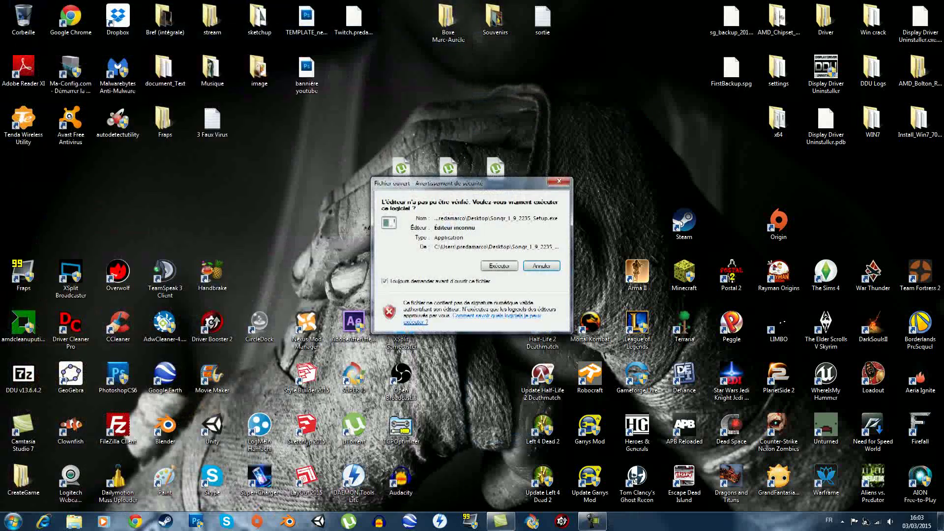
{"action": "left_click", "coordinate": [500, 265]}
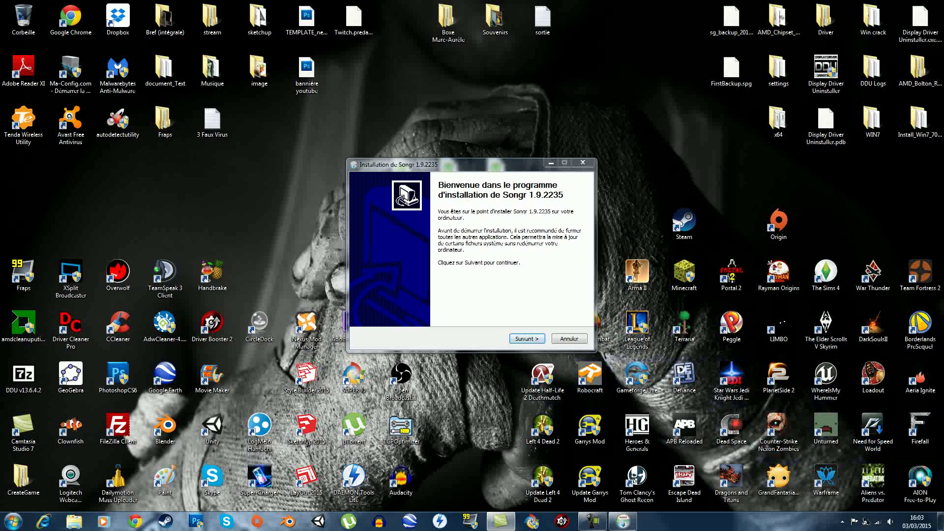
Go to the licence page of the Songr installer, read through the terms and accept them
{"action": "mouse_move", "coordinate": [471, 164]}
{"action": "left_mouse_down"}
{"action": "mouse_move", "coordinate": [498, 160]}
{"action": "mouse_move", "coordinate": [478, 163]}
{"action": "left_mouse_up"}
{"action": "left_click", "coordinate": [534, 337]}
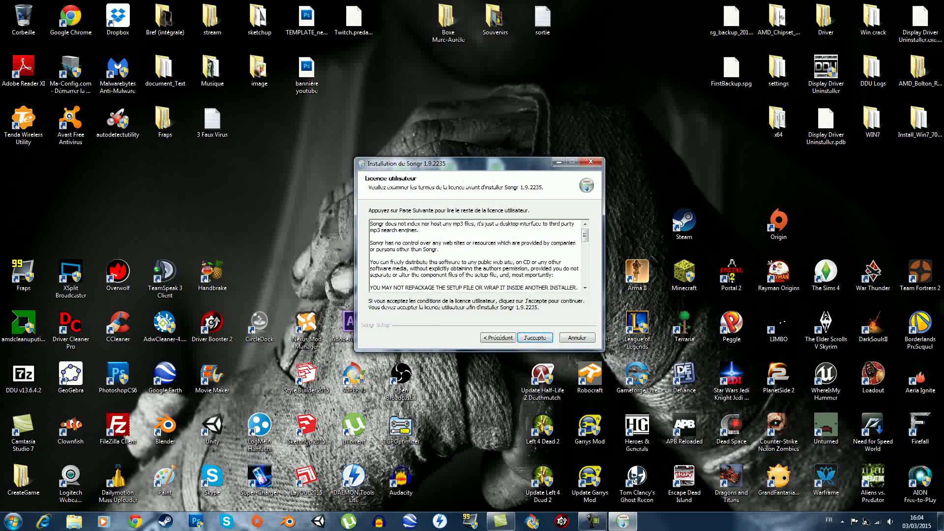
{"action": "left_click_drag", "start_coordinate": [585, 235], "coordinate": [585, 251]}
{"action": "key", "text": "Page_Down"}
{"action": "key", "text": "Page_Down"}
{"action": "key", "text": "Page_Down"}
{"action": "key", "text": "Page_Down"}
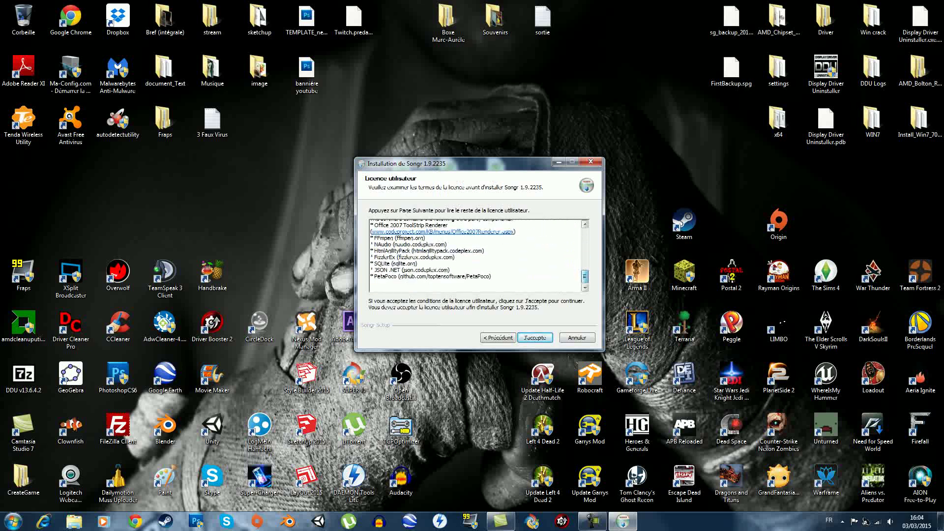
{"action": "key", "text": "Return"}
Install Songr, finish the setup with Launch Songr enabled, and move the Songr window nearer the middle of the desktop
{"action": "key", "text": "Return"}
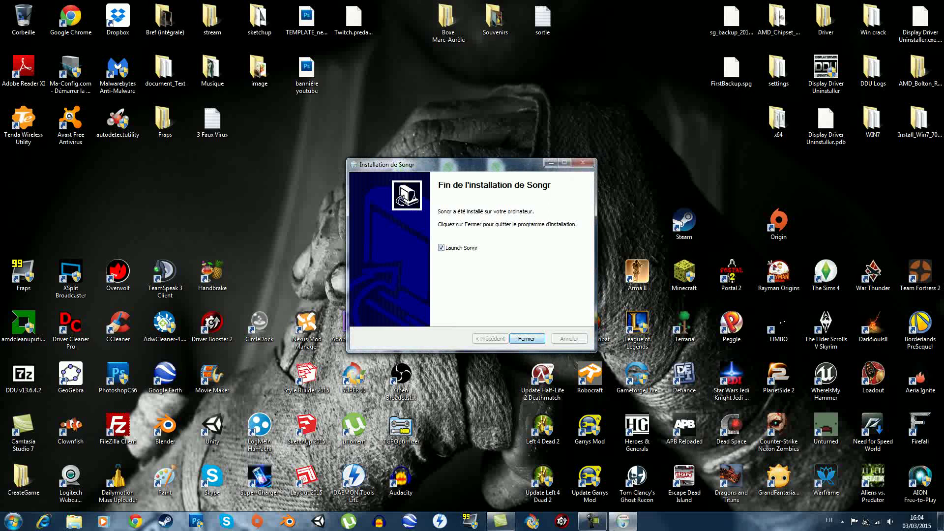
{"action": "left_click", "coordinate": [527, 338]}
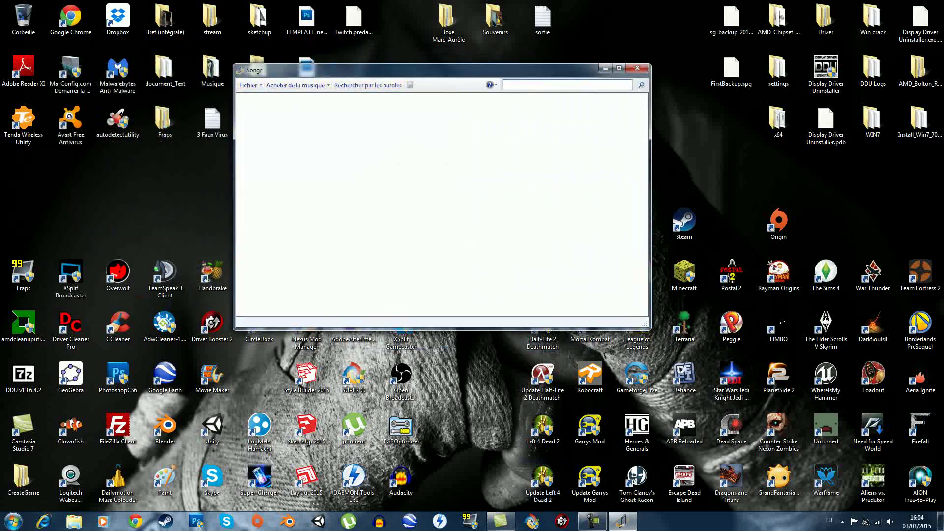
{"action": "left_click_drag", "start_coordinate": [310, 70], "coordinate": [351, 102]}
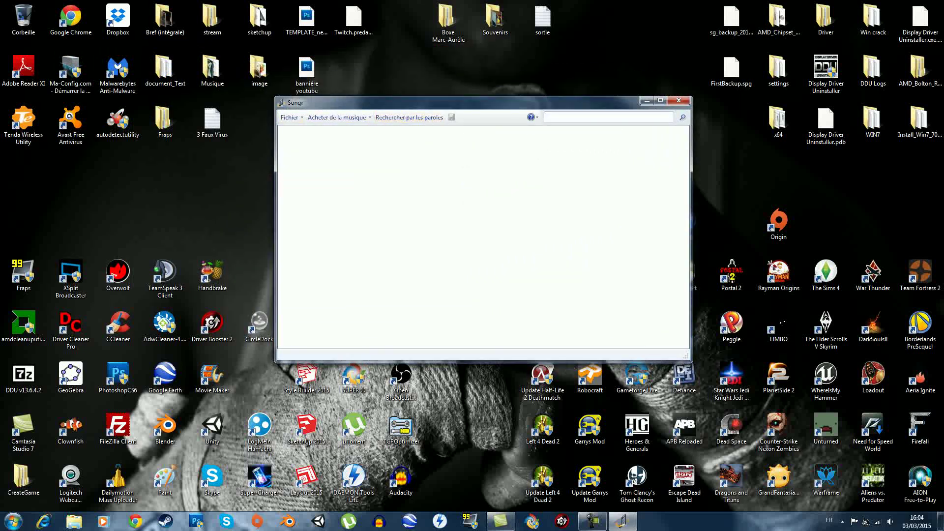
Keep the Chansons seules search mode and search Songr for "Calvin harris"
{"action": "left_click", "coordinate": [608, 118]}
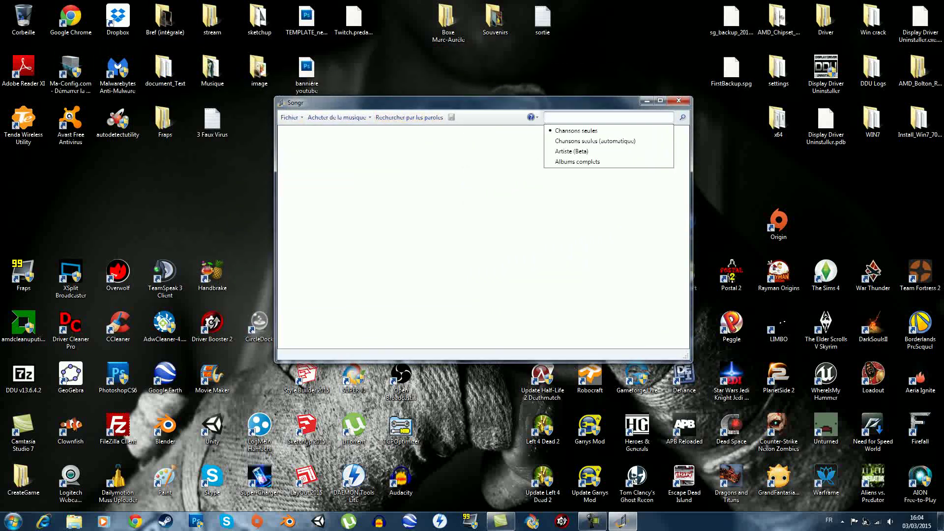
{"action": "key", "text": "Down"}
{"action": "key", "text": "Down"}
{"action": "key", "text": "Up"}
{"action": "key", "text": "Up"}
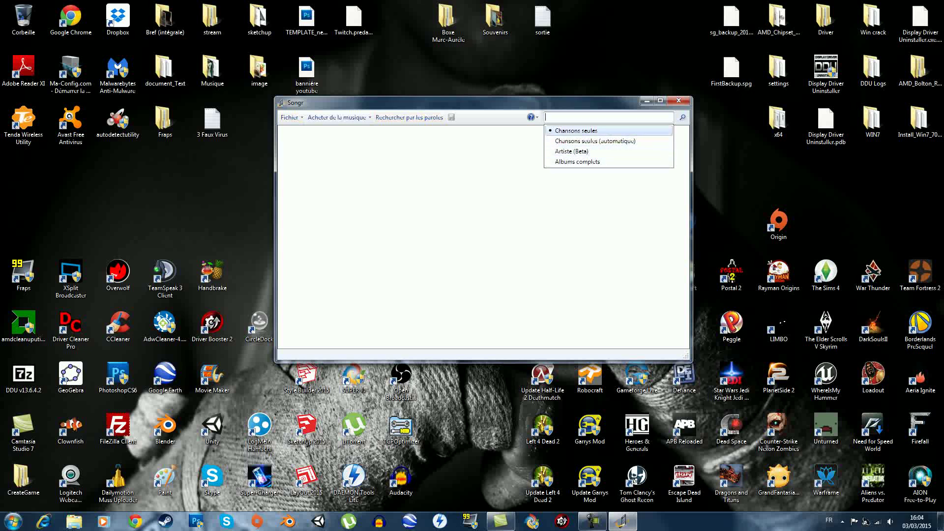
{"action": "key", "text": "Up"}
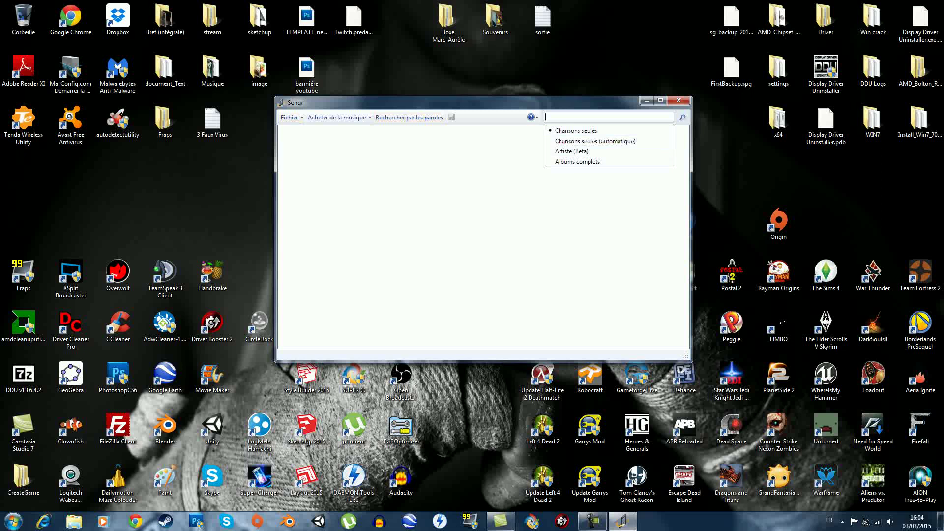
{"action": "key", "text": "Down"}
{"action": "key", "text": "Up"}
{"action": "type", "text": "s"}
{"action": "key", "text": "Return"}
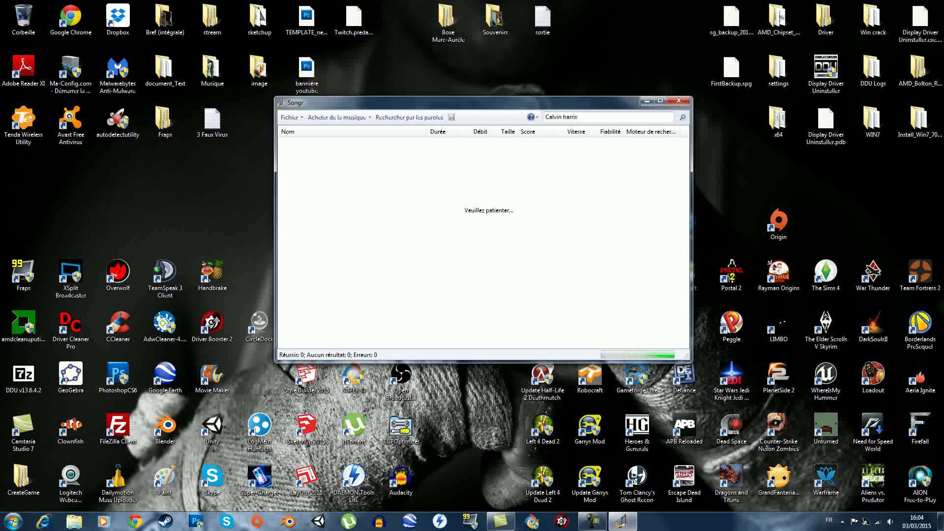
Browse the Calvin Harris search results and select the song "Calvin Harris - Summer" from TinySong.com
{"action": "left_click_drag", "start_coordinate": [475, 102], "coordinate": [465, 103]}
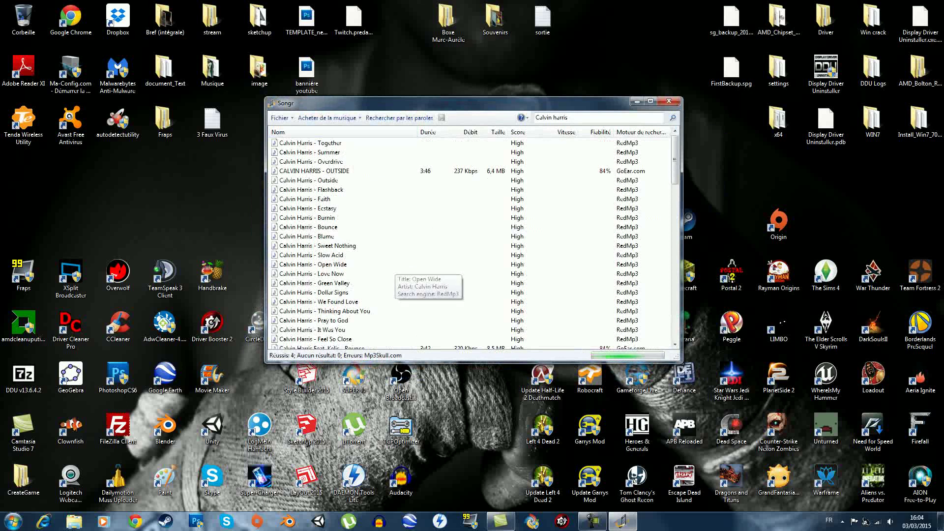
{"action": "scroll", "coordinate": [470, 241], "scroll_direction": "down", "scroll_amount": 10}
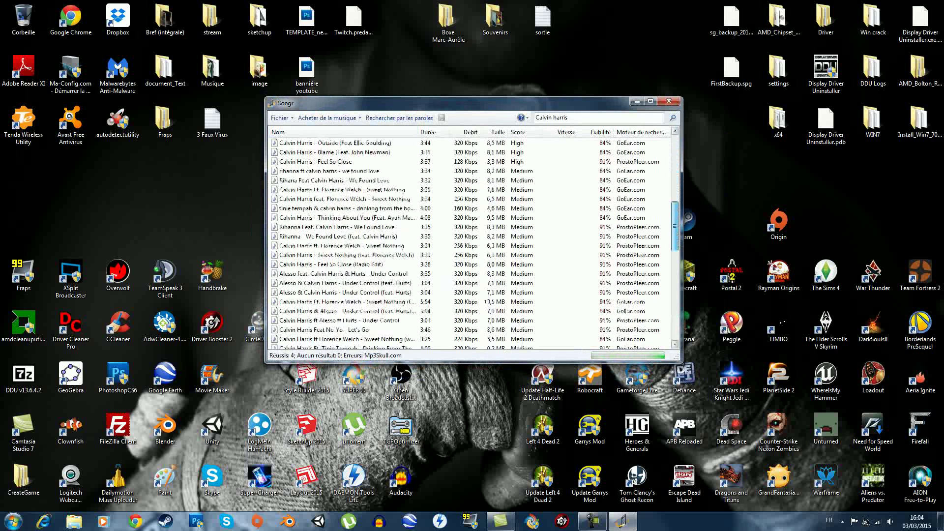
{"action": "scroll", "coordinate": [469, 241], "scroll_direction": "down", "scroll_amount": 8}
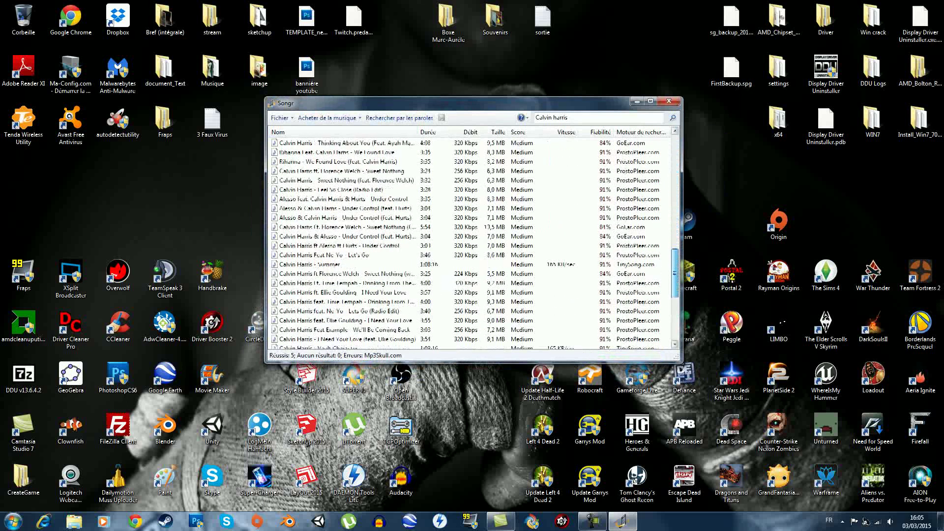
{"action": "scroll", "coordinate": [469, 241], "scroll_direction": "down", "scroll_amount": 4}
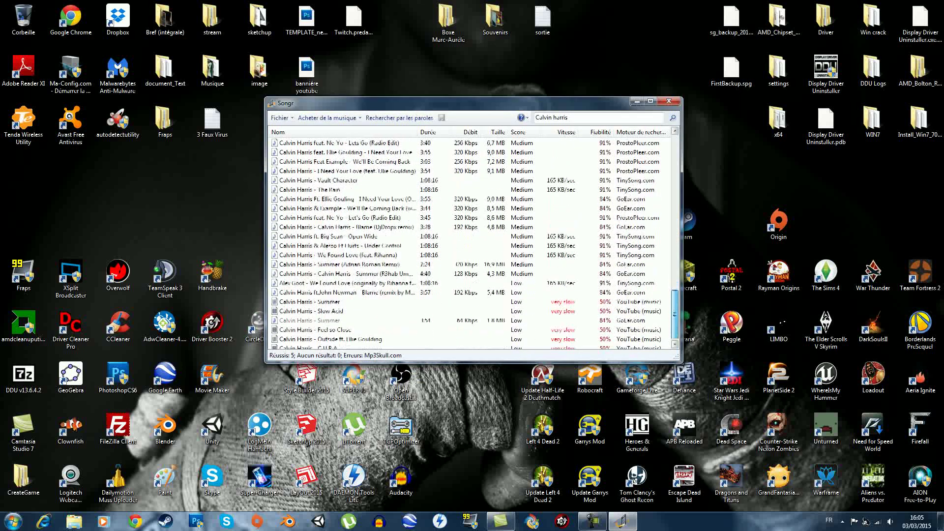
{"action": "scroll", "coordinate": [470, 241], "scroll_direction": "up", "scroll_amount": 15}
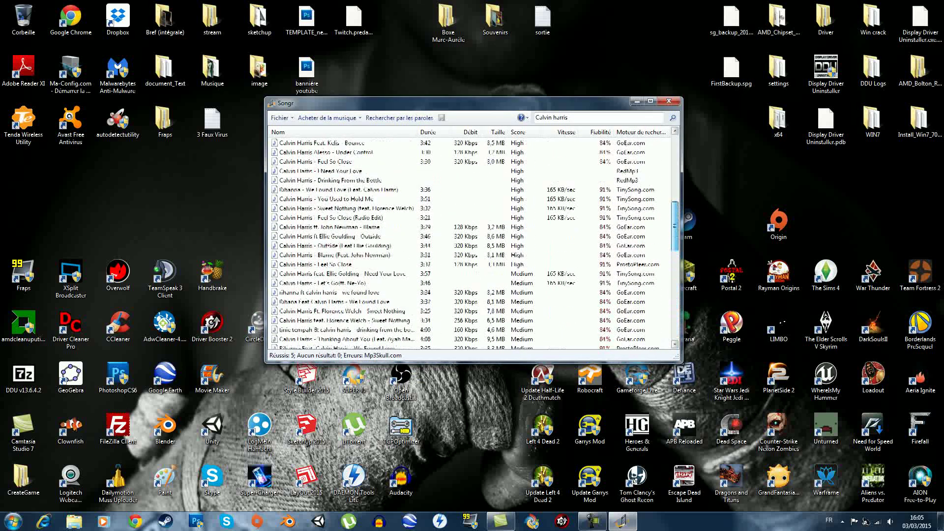
{"action": "left_click", "coordinate": [355, 143]}
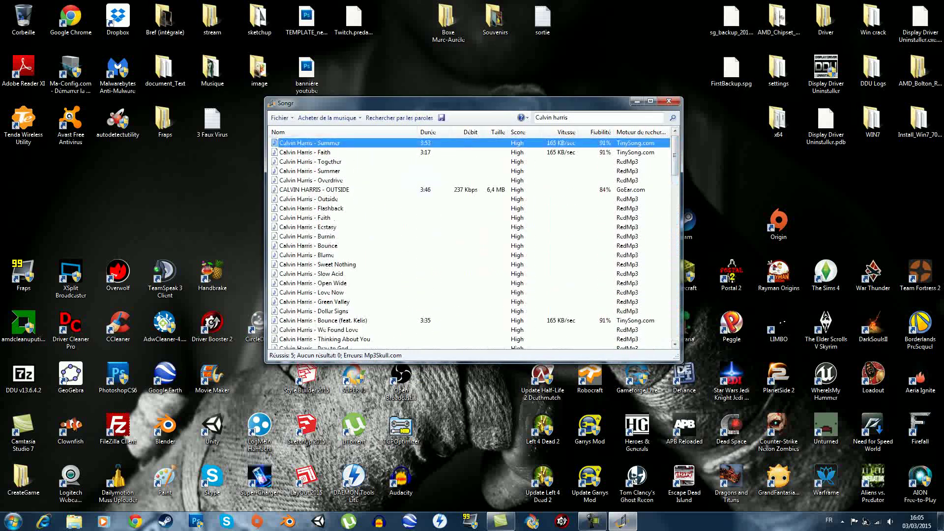
Play "Calvin Harris - Summer" from TinySong.com to check the song, and close the media player
{"action": "right_click", "coordinate": [337, 144]}
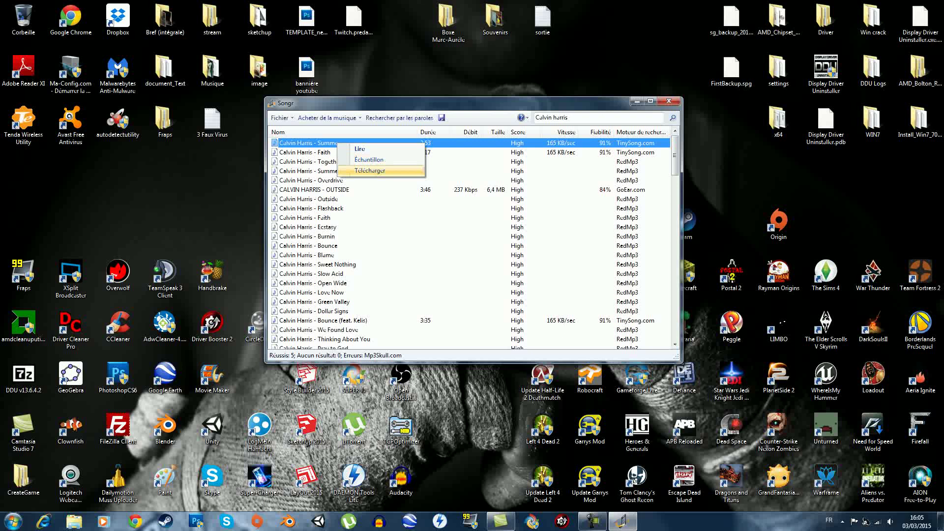
{"action": "left_click", "coordinate": [359, 148]}
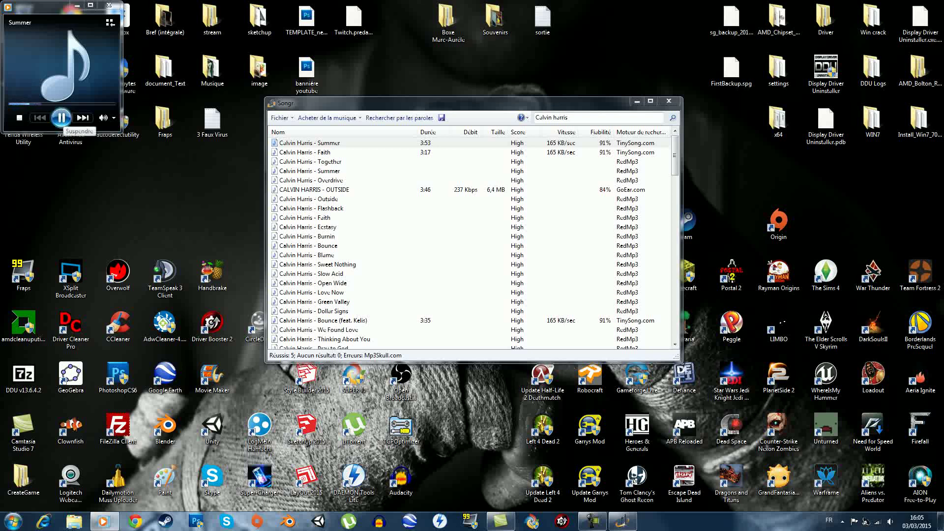
{"action": "left_click", "coordinate": [109, 5]}
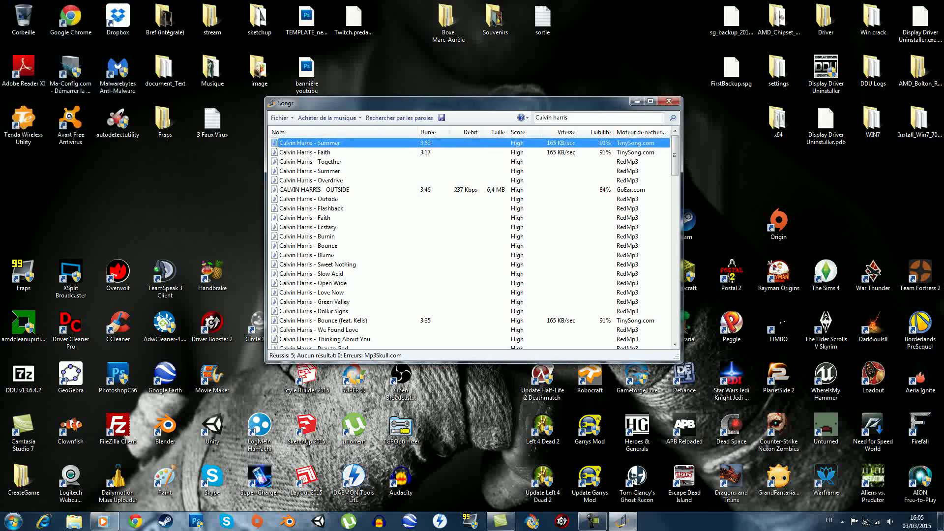
Download "Calvin Harris - Summer" as an MP3 audio file into the desktop's Musique folder and move the Téléchargements window beside the results
{"action": "right_click", "coordinate": [338, 146]}
{"action": "left_click", "coordinate": [371, 173]}
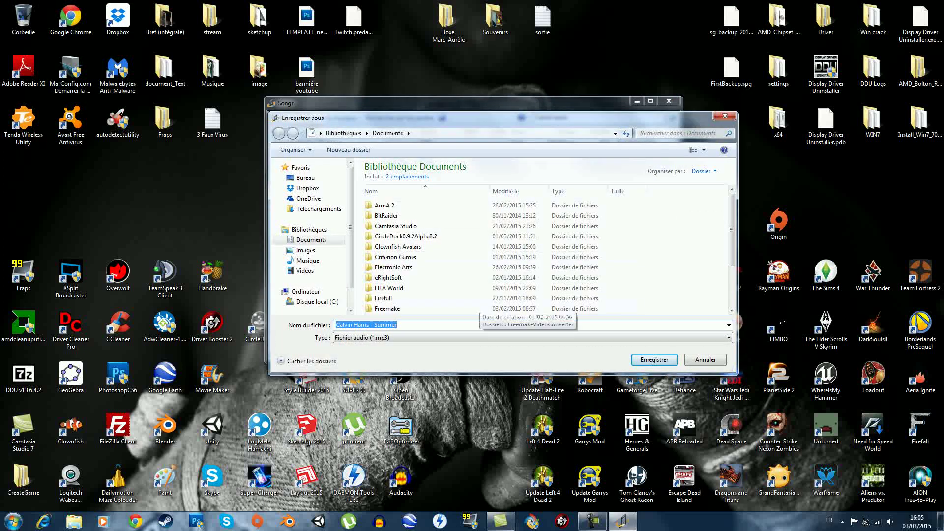
{"action": "key", "text": "Tab"}
{"action": "key", "text": "alt+Down"}
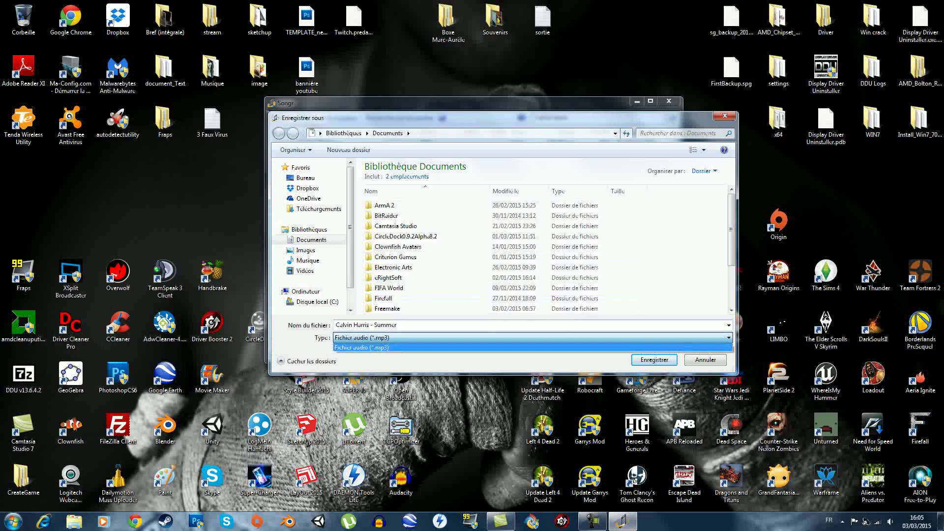
{"action": "key", "text": "Escape"}
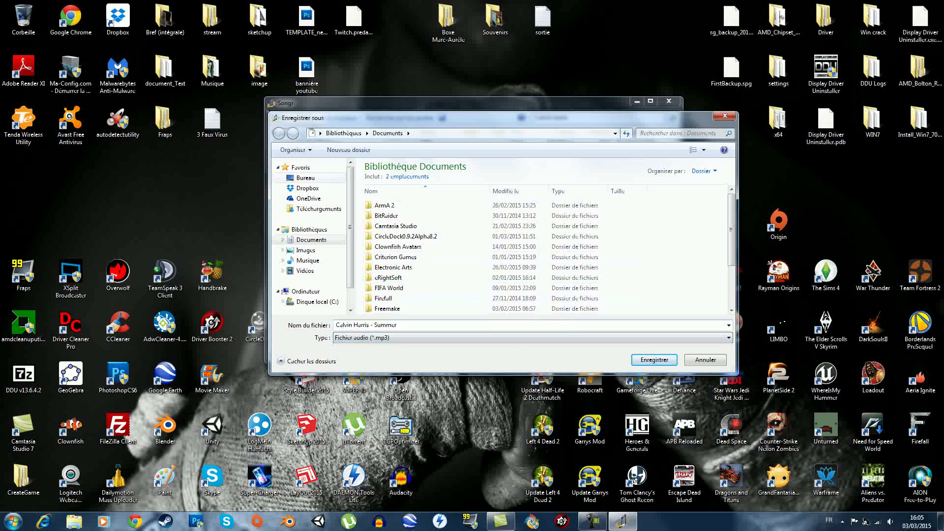
{"action": "left_click", "coordinate": [305, 177]}
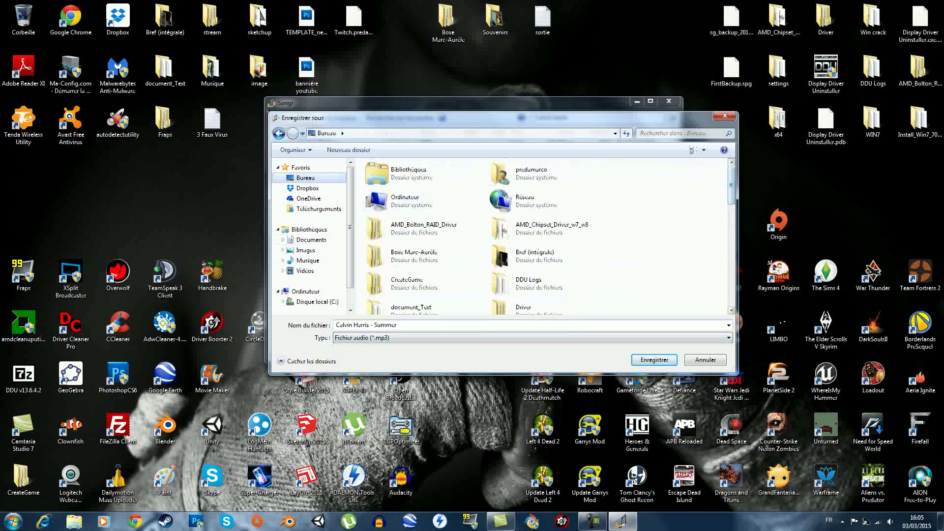
{"action": "scroll", "coordinate": [521, 260], "scroll_direction": "down", "scroll_amount": 5}
{"action": "double_click", "coordinate": [521, 261]}
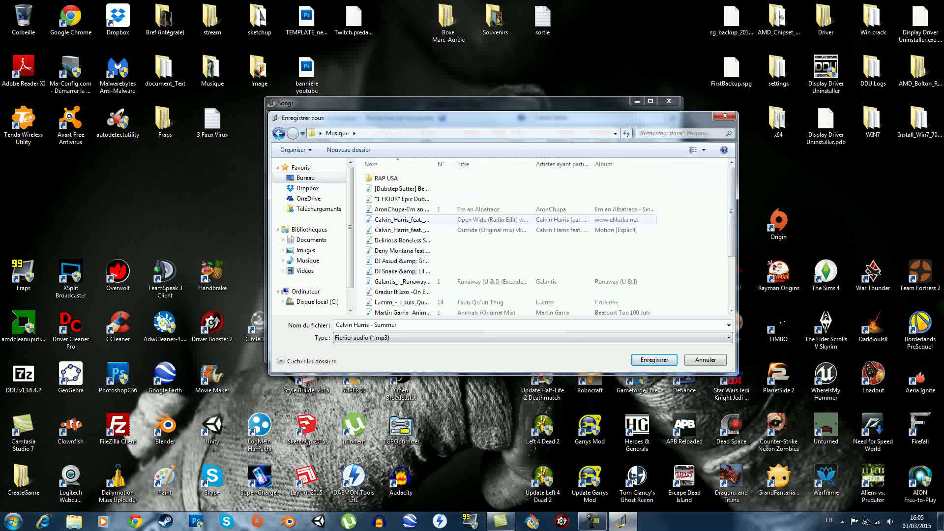
{"action": "left_click", "coordinate": [654, 360]}
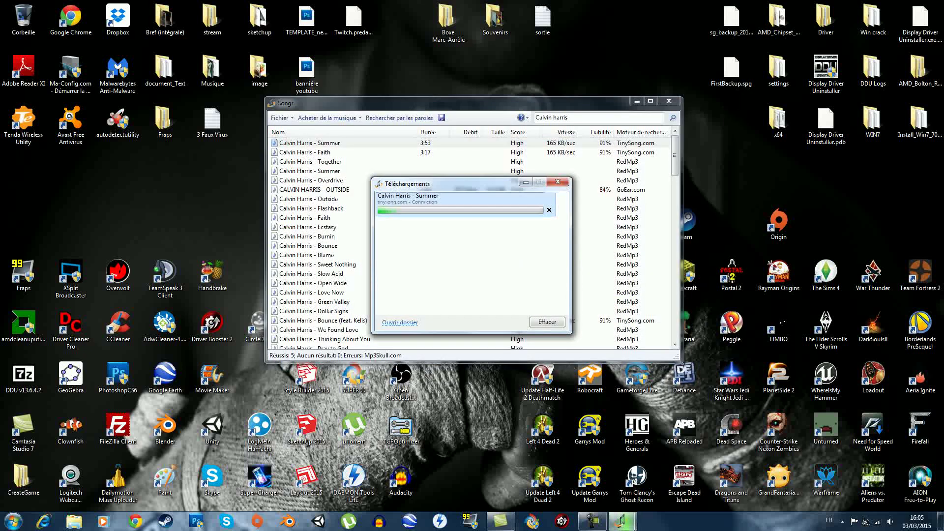
{"action": "left_click_drag", "start_coordinate": [443, 183], "coordinate": [149, 107]}
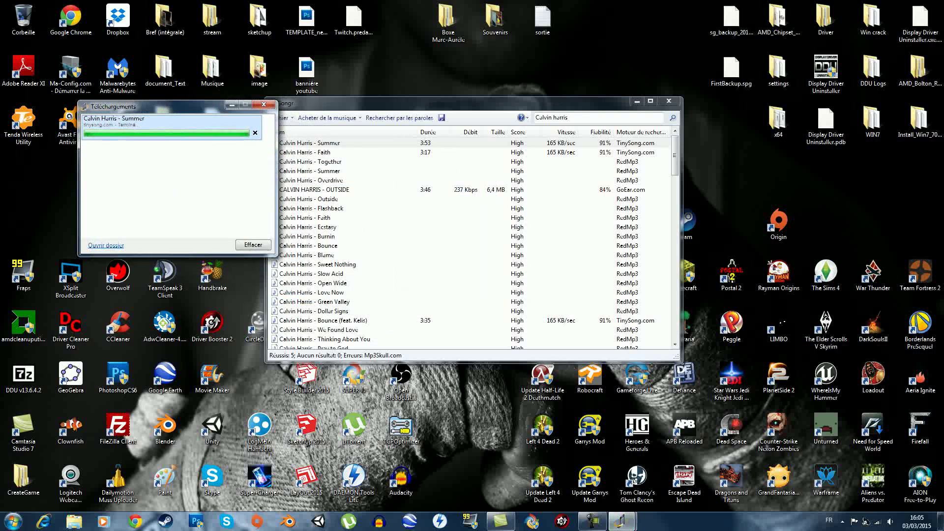
Look through the whole list of Calvin Harris results and close the Téléchargements window
{"action": "left_click_drag", "start_coordinate": [675, 155], "coordinate": [674, 288]}
{"action": "scroll", "coordinate": [472, 245], "scroll_direction": "down", "scroll_amount": 6}
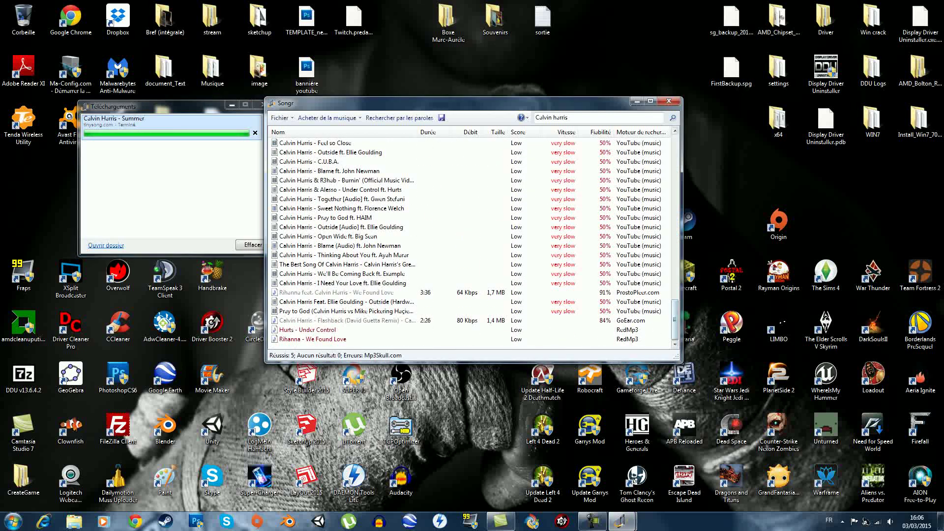
{"action": "scroll", "coordinate": [675, 315], "scroll_direction": "up", "scroll_amount": 10}
{"action": "scroll", "coordinate": [472, 242], "scroll_direction": "up", "scroll_amount": 7}
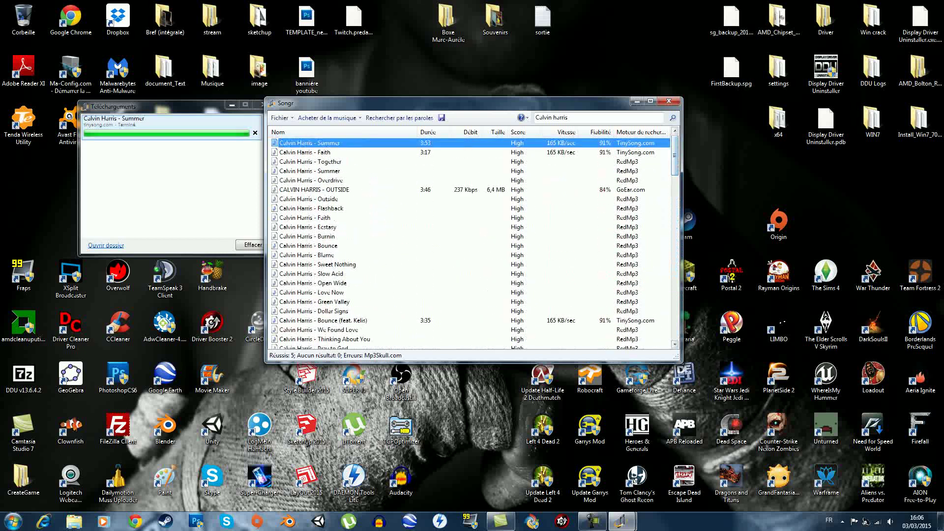
{"action": "left_click", "coordinate": [166, 127]}
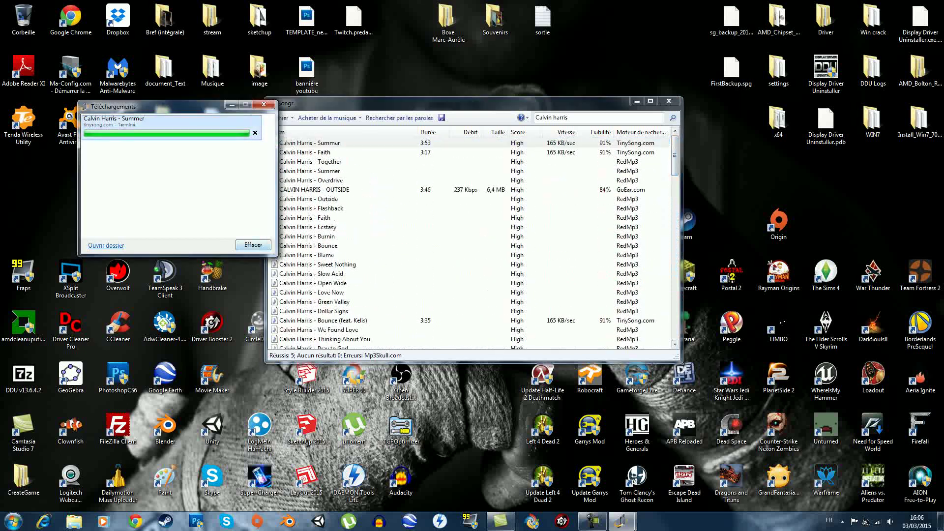
{"action": "left_click", "coordinate": [264, 104]}
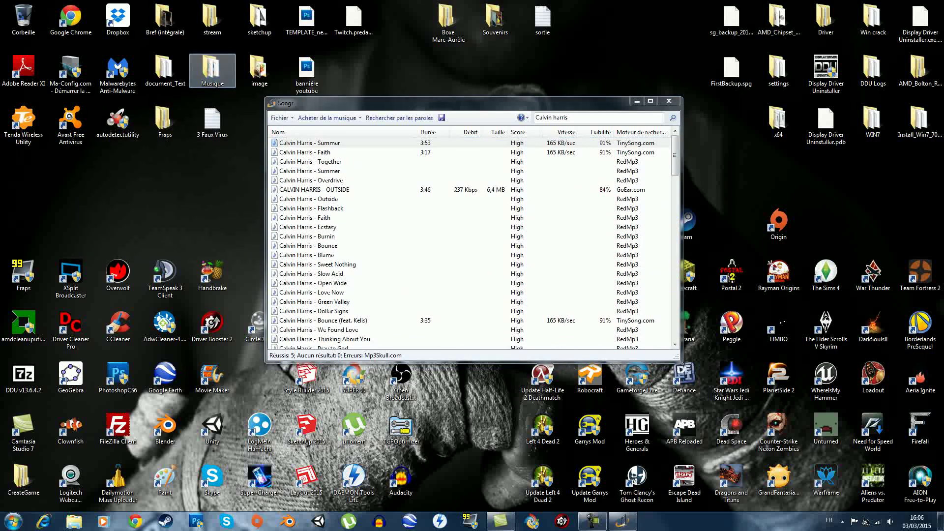
Check the downloaded "Calvin Harris - Summer" file in the desktop's Musique folder, and close the folder
{"action": "double_click", "coordinate": [212, 68]}
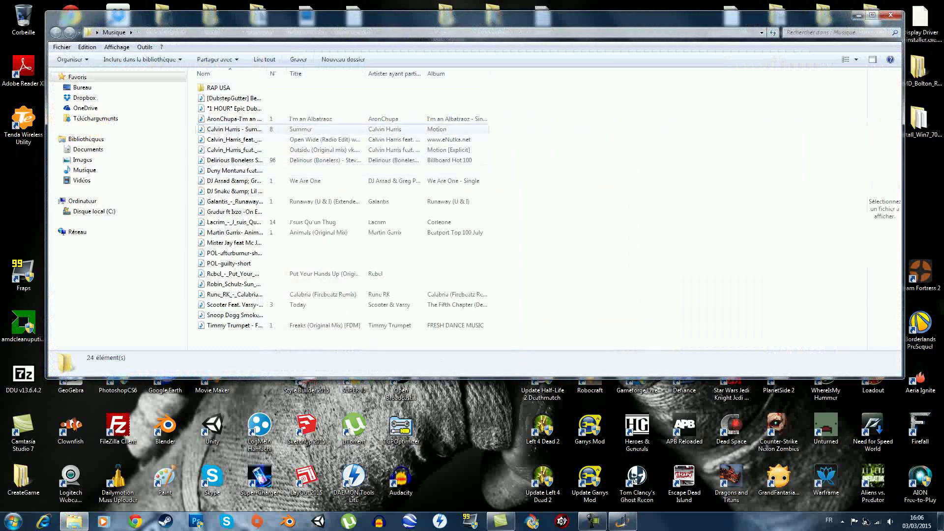
{"action": "left_click", "coordinate": [325, 129]}
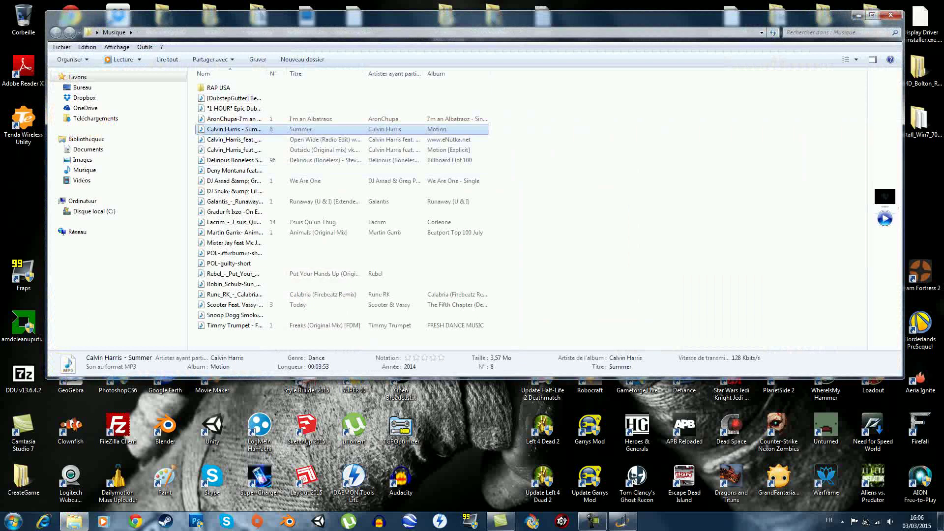
{"action": "left_click", "coordinate": [890, 15]}
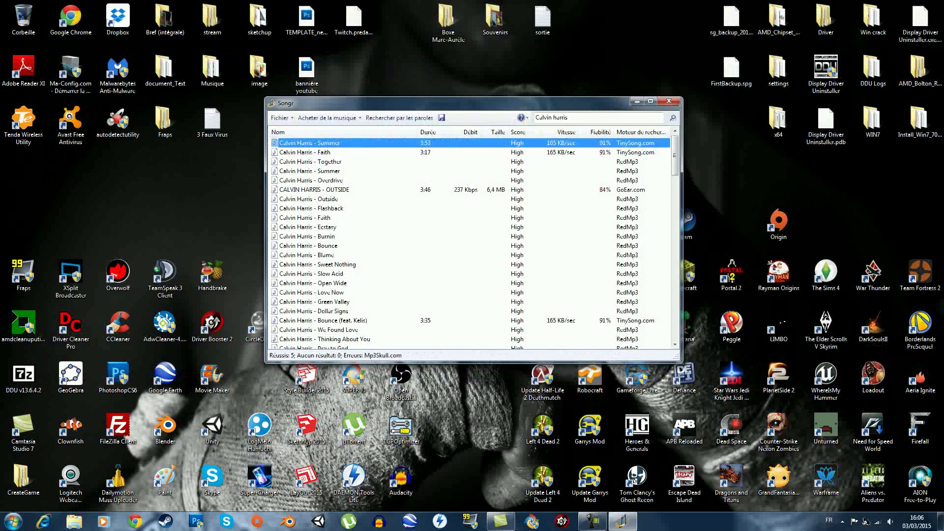
Clear the song search text and shift the Songr window slightly up and to the left on the desktop
{"action": "left_click", "coordinate": [599, 117]}
{"action": "key", "text": "BackSpace"}
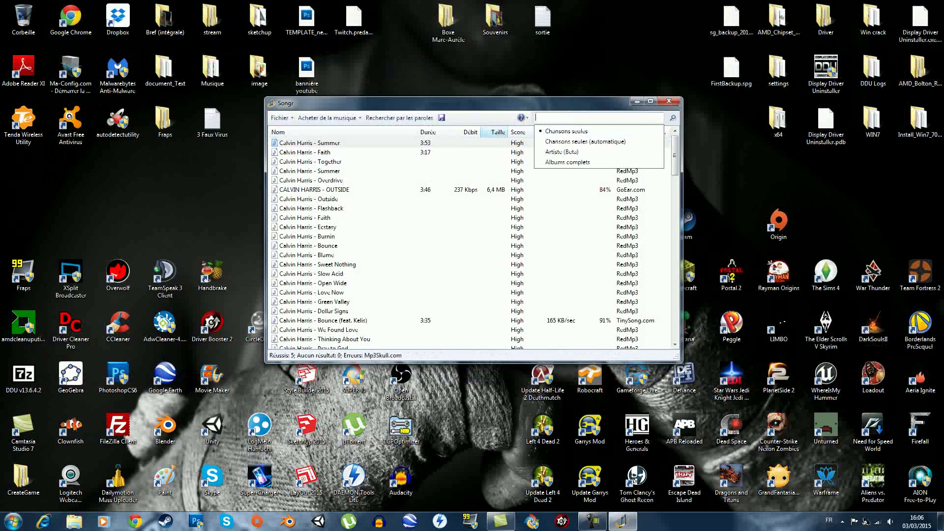
{"action": "left_click_drag", "start_coordinate": [541, 103], "coordinate": [516, 102]}
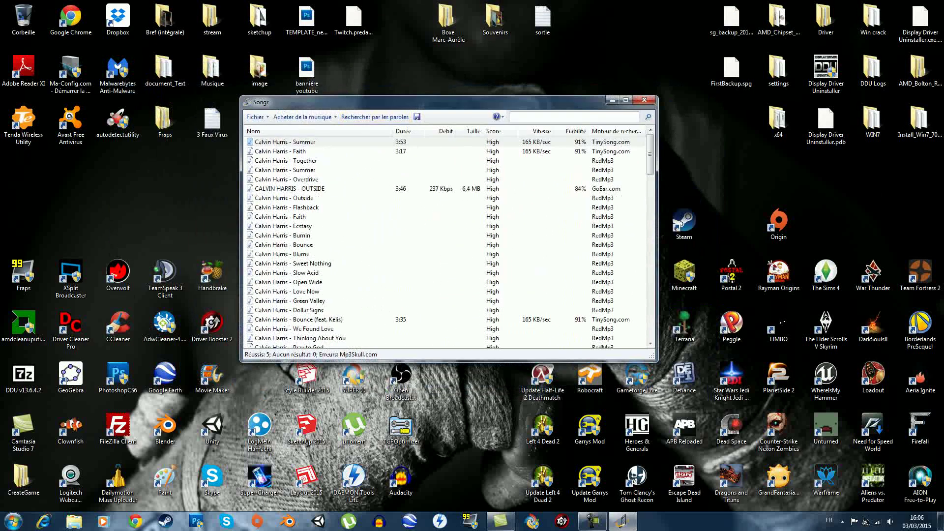
{"action": "left_click_drag", "start_coordinate": [416, 102], "coordinate": [444, 125]}
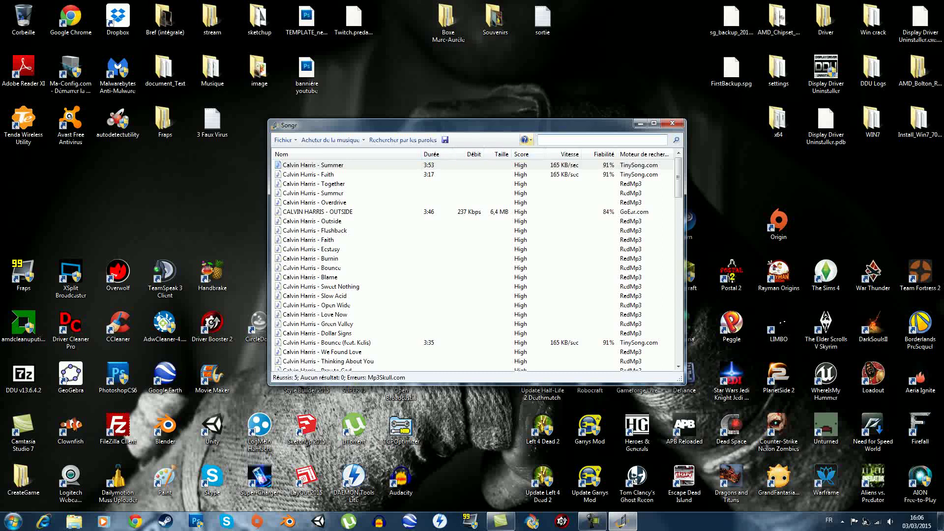
{"action": "left_click_drag", "start_coordinate": [431, 125], "coordinate": [385, 87]}
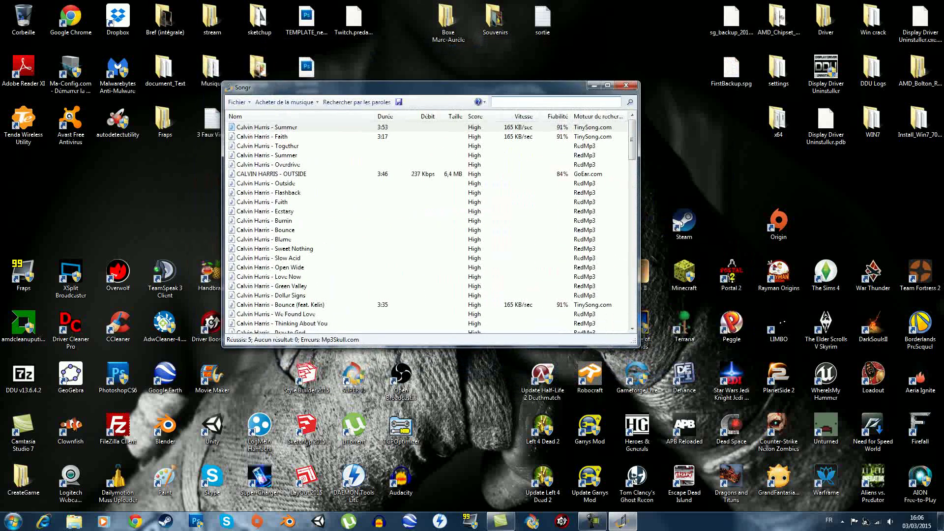
{"action": "left_click", "coordinate": [592, 520]}
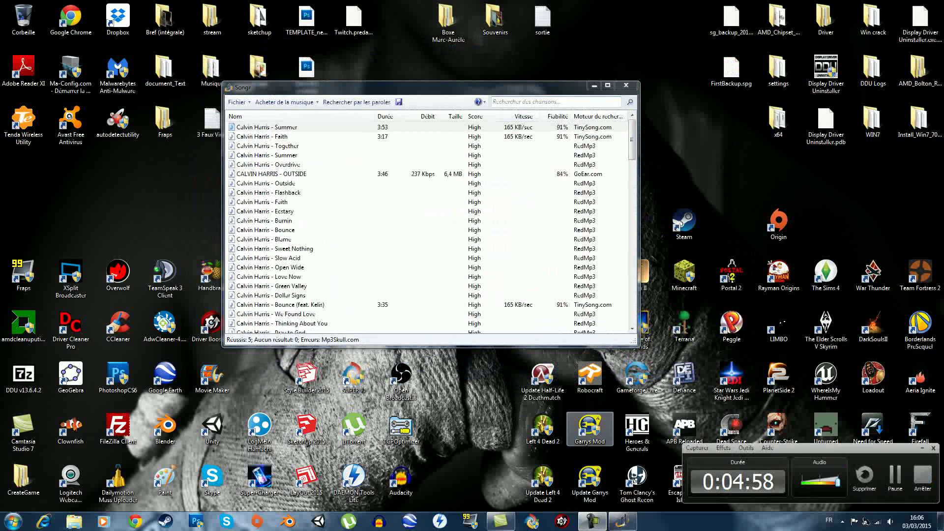